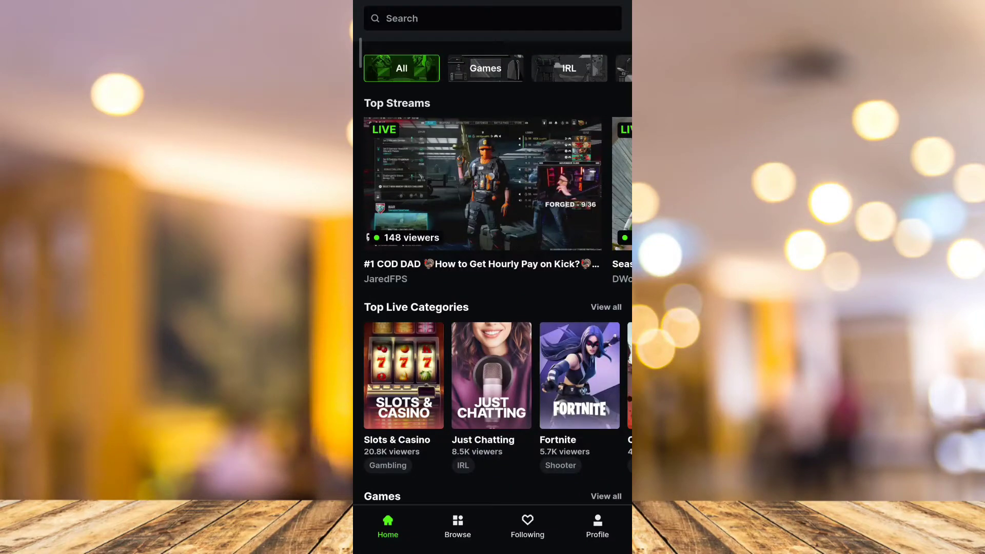
{"action": "scroll", "coordinate": [498, 308], "scroll_direction": "down", "scroll_amount": 10}
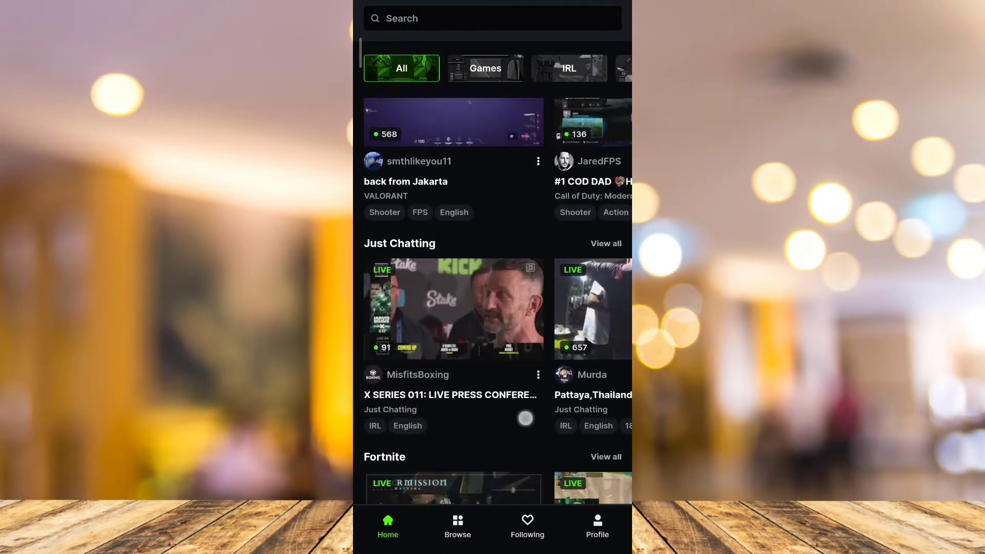
{"action": "scroll", "coordinate": [525, 418], "scroll_direction": "down", "scroll_amount": 10}
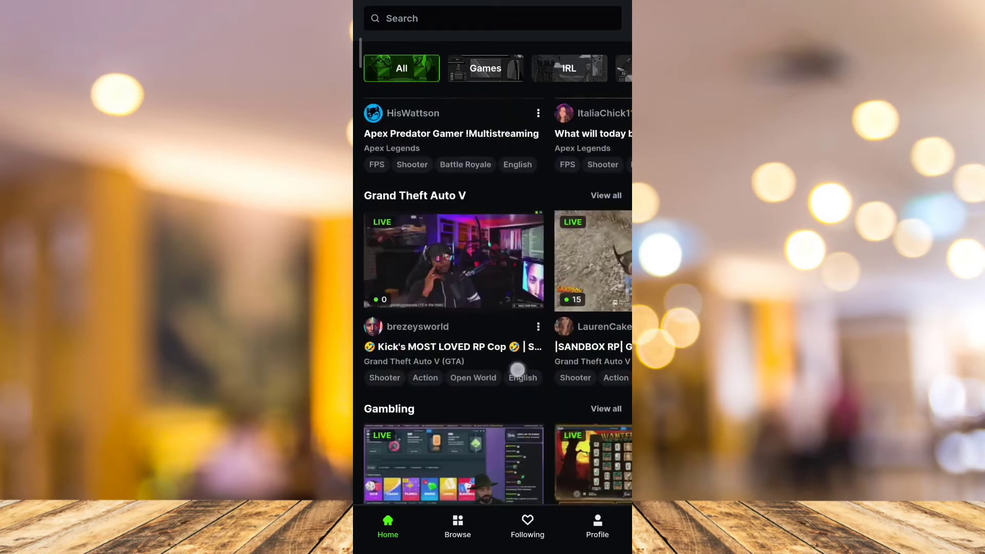
{"action": "scroll", "coordinate": [517, 371], "scroll_direction": "up", "scroll_amount": 10}
{"action": "scroll", "coordinate": [497, 307], "scroll_direction": "up", "scroll_amount": 10}
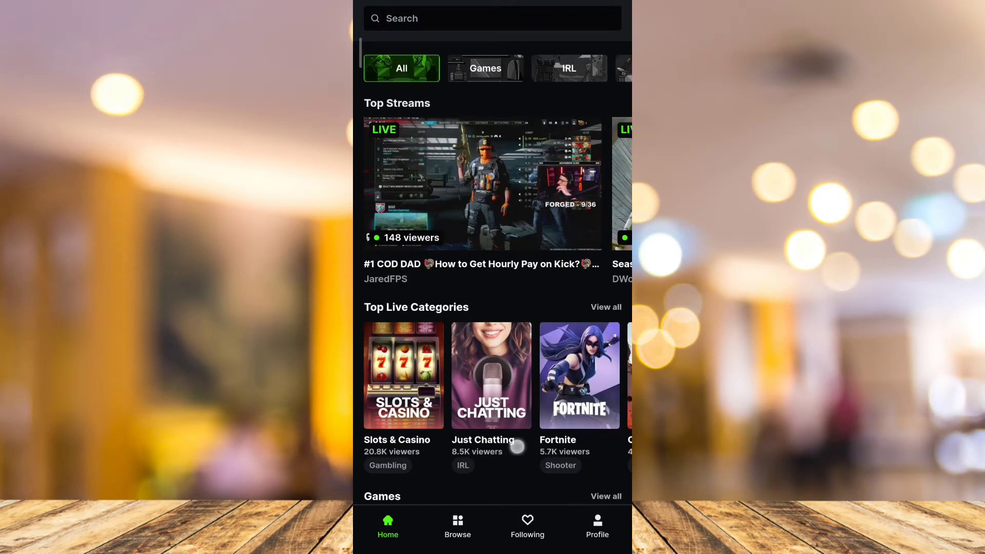
{"action": "scroll", "coordinate": [515, 411], "scroll_direction": "down", "scroll_amount": 8}
{"action": "scroll", "coordinate": [515, 410], "scroll_direction": "up", "scroll_amount": 8}
Go through Profile and the login prompt to the Sign Up tab for a new Kick account.
{"action": "left_click", "coordinate": [527, 526]}
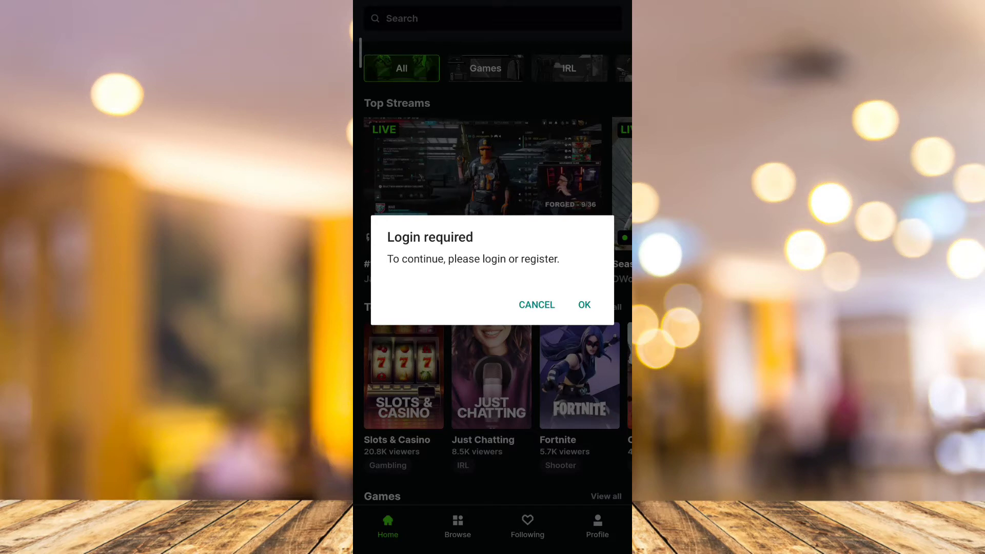
{"action": "left_click", "coordinate": [584, 304]}
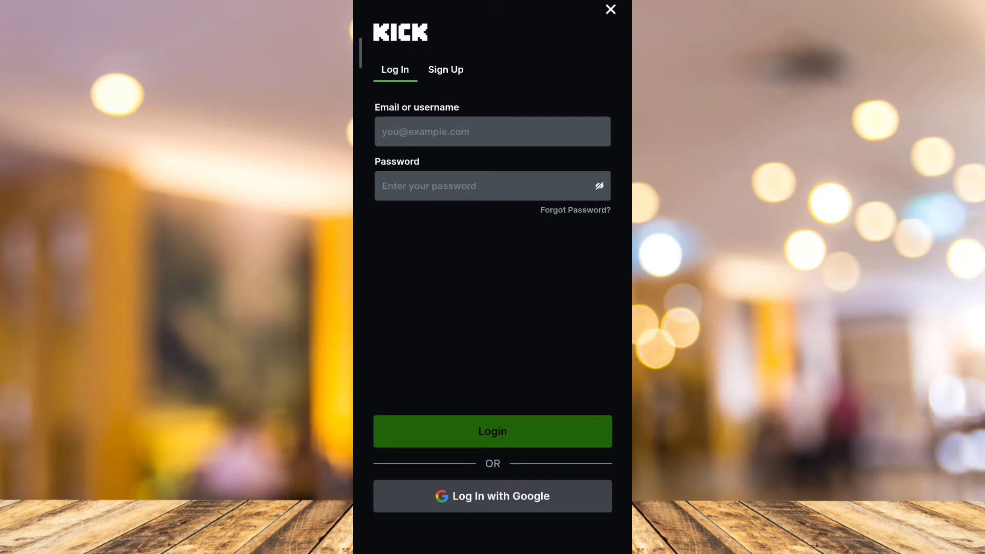
{"action": "left_click", "coordinate": [445, 69]}
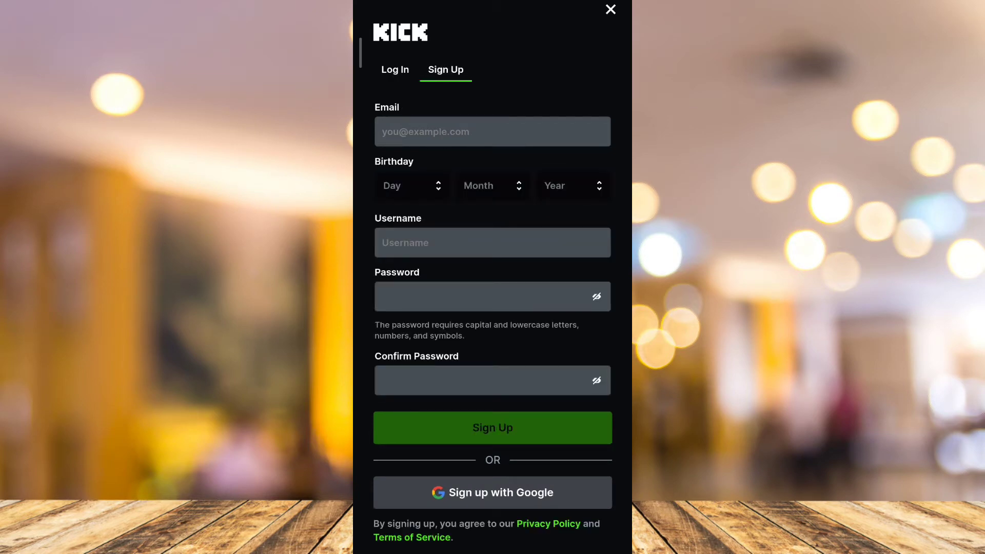
{"action": "scroll", "coordinate": [493, 385], "scroll_direction": "down", "scroll_amount": 1}
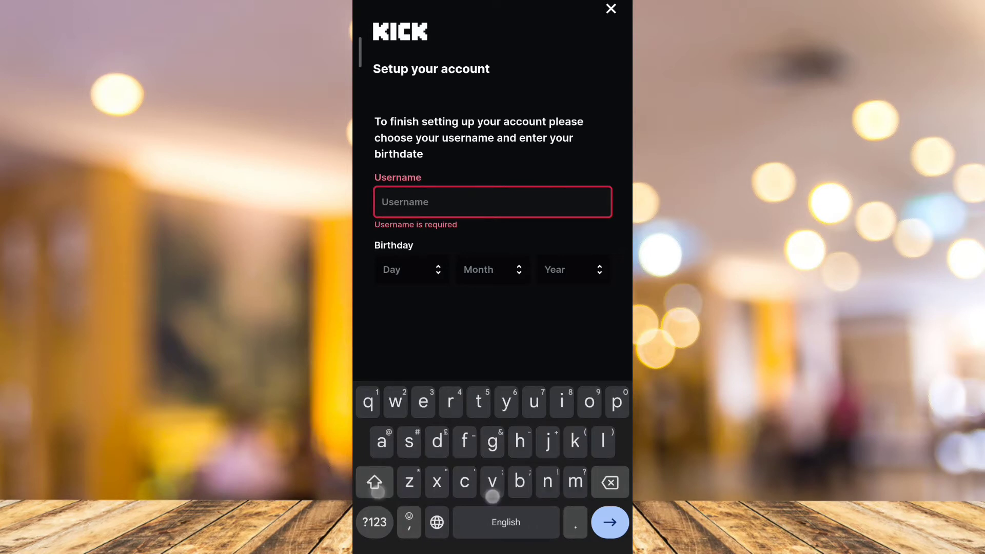
{"action": "type", "text": "Vhanbel"}
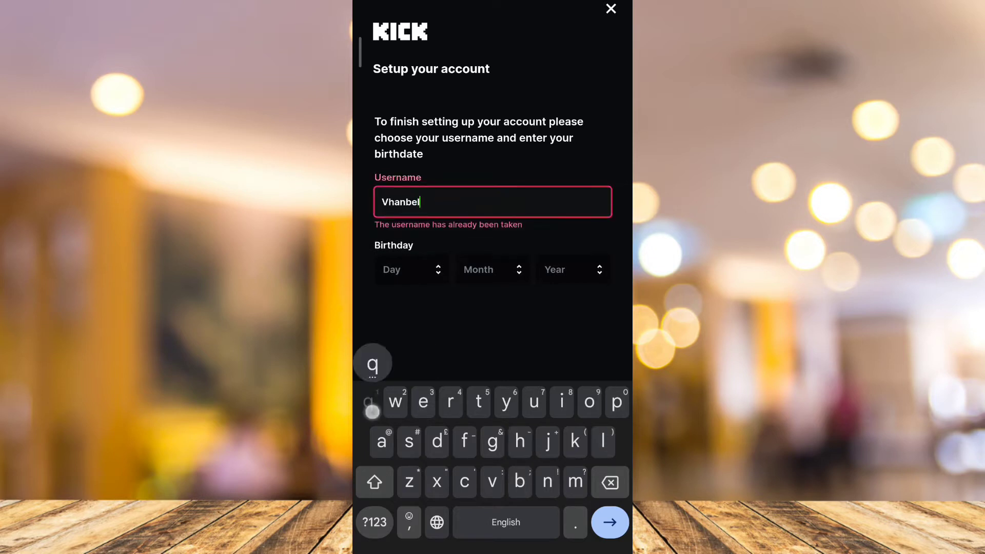
{"action": "type", "text": "18"}
{"action": "left_click", "coordinate": [412, 269]}
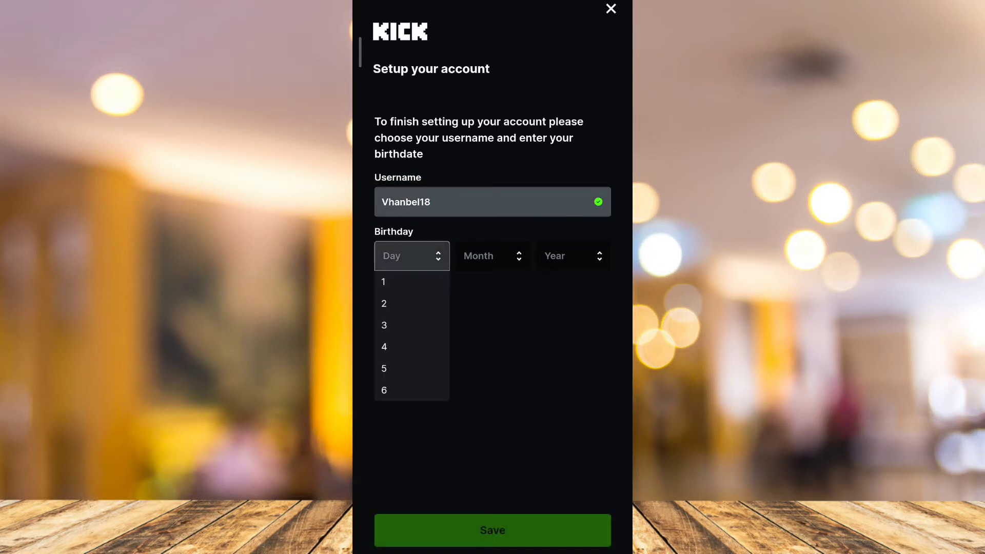
{"action": "left_click", "coordinate": [389, 348]}
{"action": "left_click", "coordinate": [492, 255]}
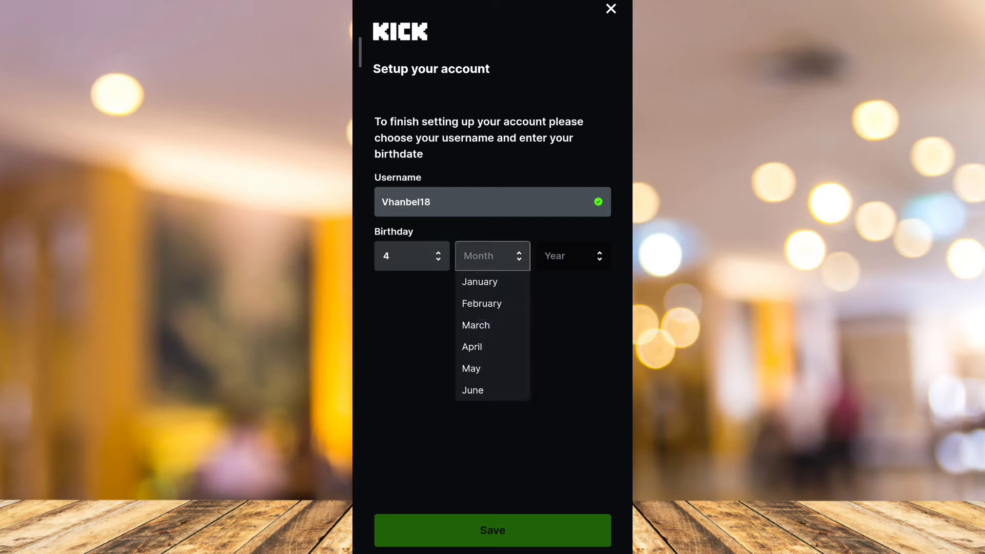
{"action": "left_click", "coordinate": [476, 324]}
{"action": "left_click", "coordinate": [572, 256]}
{"action": "scroll", "coordinate": [573, 339], "scroll_direction": "down", "scroll_amount": 5}
{"action": "scroll", "coordinate": [572, 339], "scroll_direction": "down", "scroll_amount": 5}
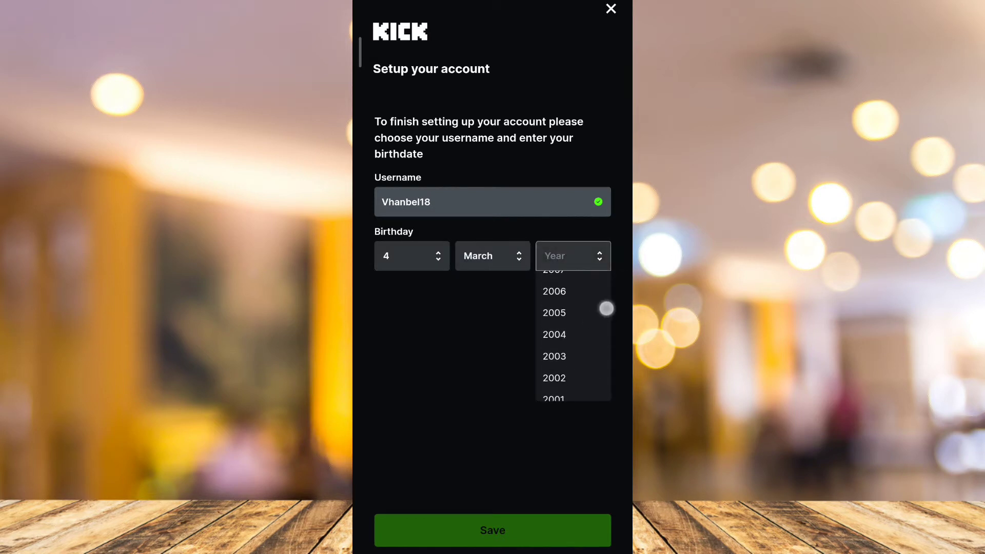
{"action": "scroll", "coordinate": [607, 309], "scroll_direction": "down", "scroll_amount": 5}
{"action": "scroll", "coordinate": [608, 300], "scroll_direction": "down", "scroll_amount": 4}
{"action": "scroll", "coordinate": [593, 338], "scroll_direction": "down", "scroll_amount": 3}
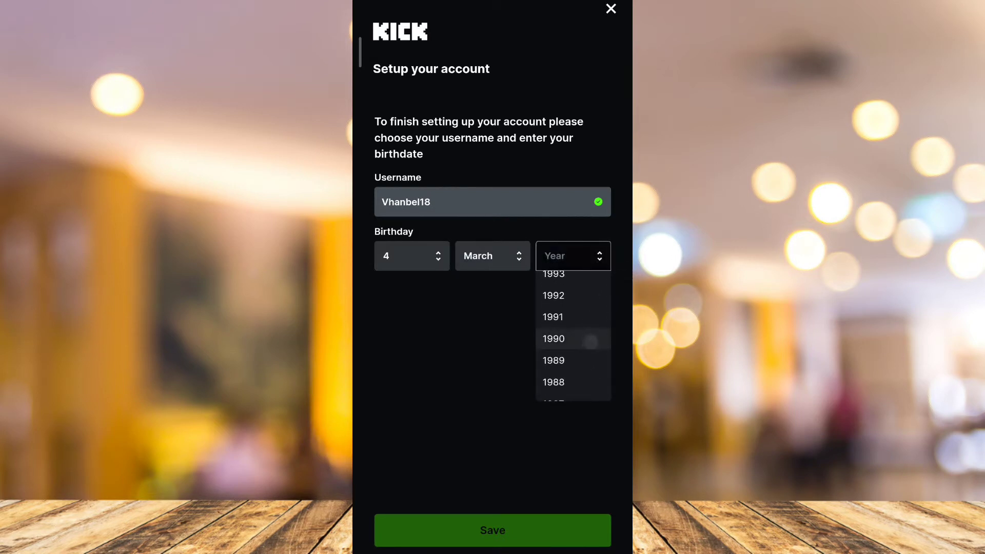
{"action": "left_click", "coordinate": [585, 338]}
{"action": "left_click", "coordinate": [551, 531]}
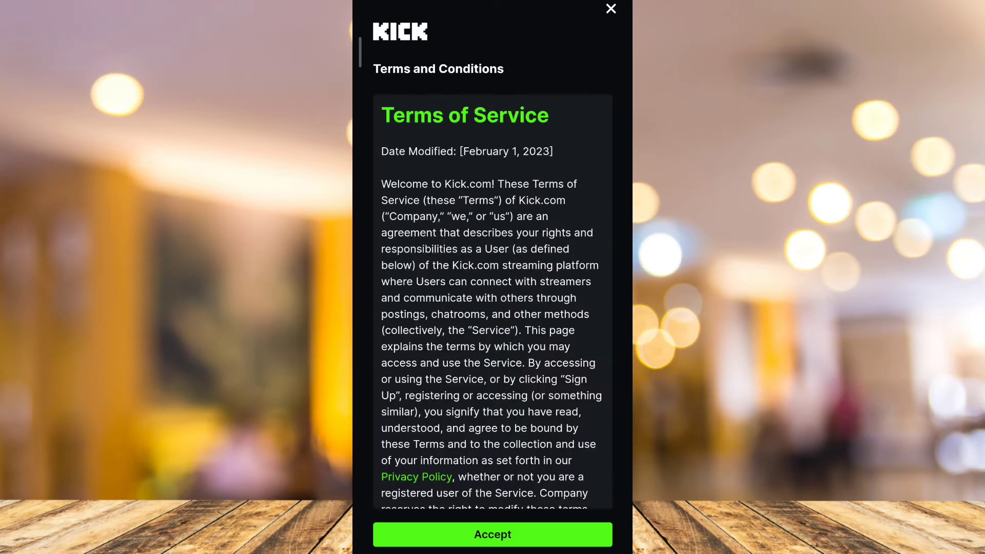
{"action": "scroll", "coordinate": [492, 308], "scroll_direction": "down", "scroll_amount": 5}
{"action": "scroll", "coordinate": [493, 308], "scroll_direction": "down", "scroll_amount": 5}
{"action": "scroll", "coordinate": [493, 308], "scroll_direction": "down", "scroll_amount": 5}
{"action": "scroll", "coordinate": [492, 308], "scroll_direction": "down", "scroll_amount": 5}
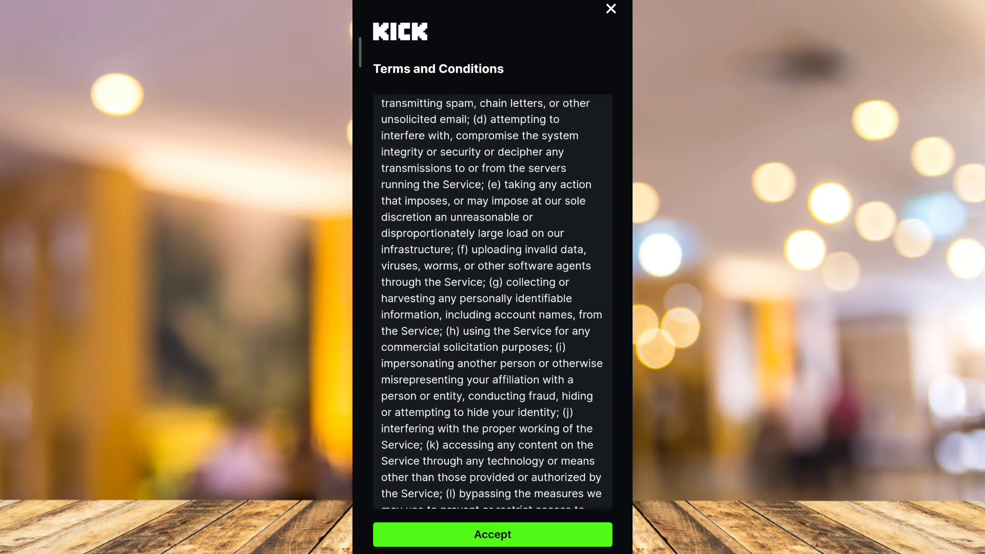
{"action": "scroll", "coordinate": [545, 346], "scroll_direction": "down", "scroll_amount": 5}
{"action": "scroll", "coordinate": [545, 346], "scroll_direction": "down", "scroll_amount": 5}
{"action": "scroll", "coordinate": [544, 385], "scroll_direction": "down", "scroll_amount": 5}
{"action": "scroll", "coordinate": [545, 433], "scroll_direction": "down", "scroll_amount": 2}
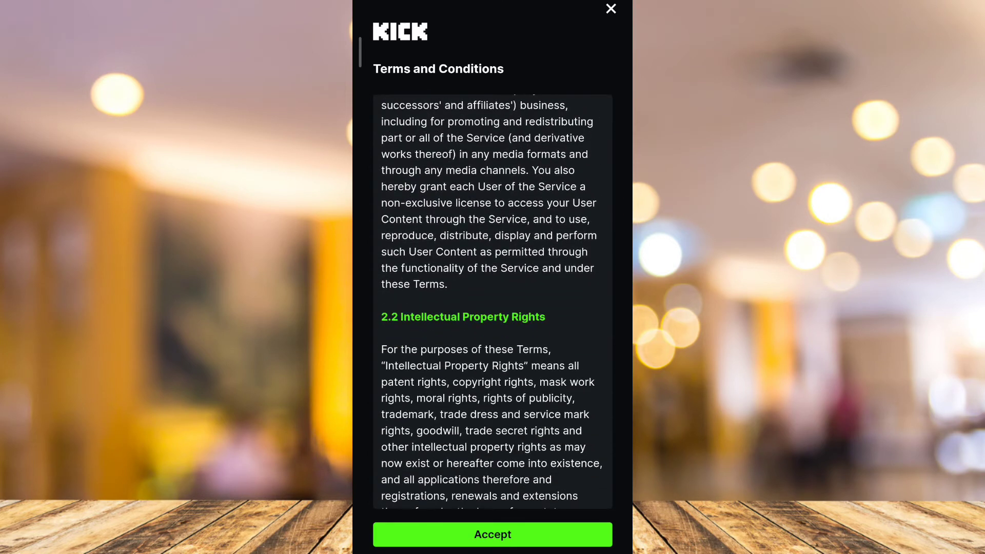
Accept Kick's Terms and Conditions to return to the home feed.
{"action": "left_click", "coordinate": [493, 534]}
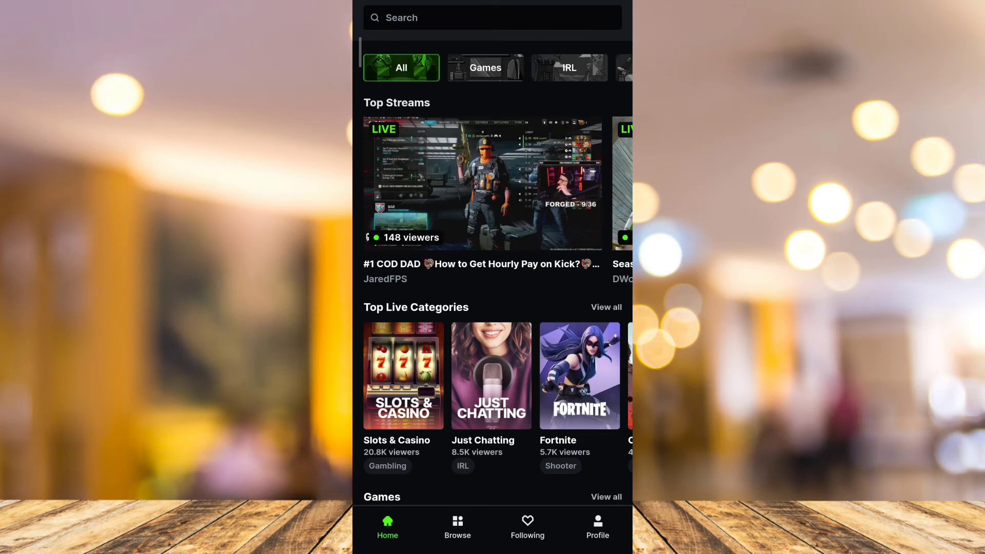
{"action": "scroll", "coordinate": [492, 346], "scroll_direction": "down", "scroll_amount": 2}
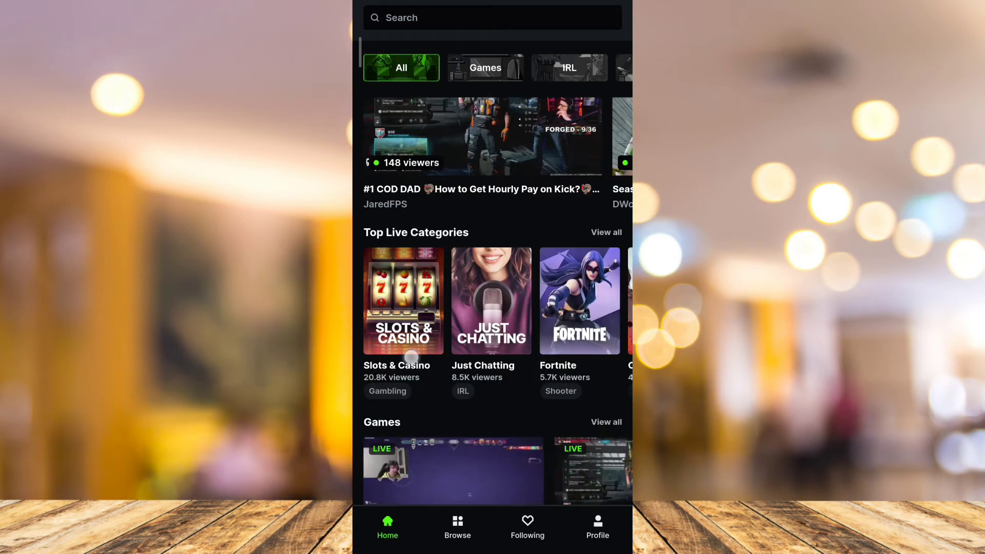
{"action": "scroll", "coordinate": [412, 354], "scroll_direction": "down", "scroll_amount": 2}
{"action": "left_click", "coordinate": [598, 527]}
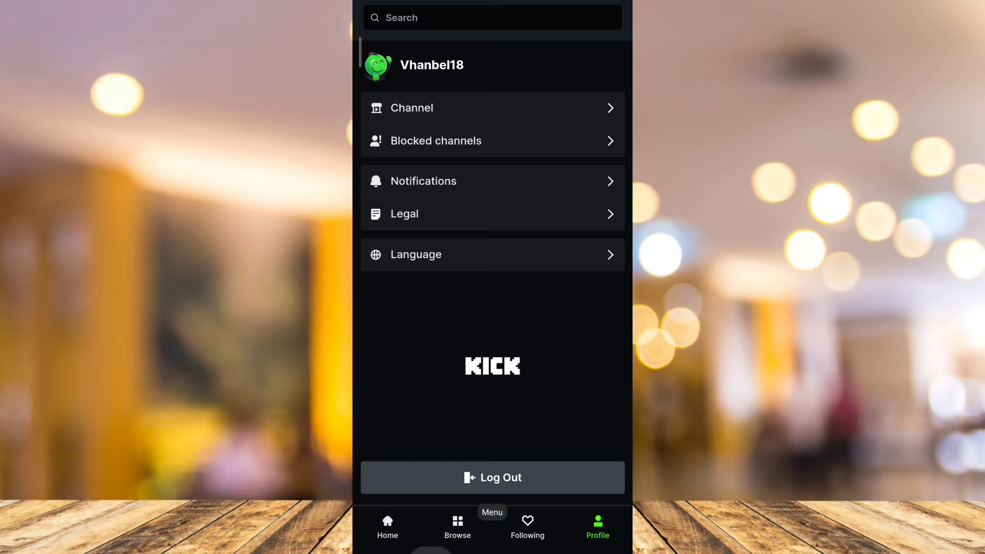
{"action": "key", "text": "Menu"}
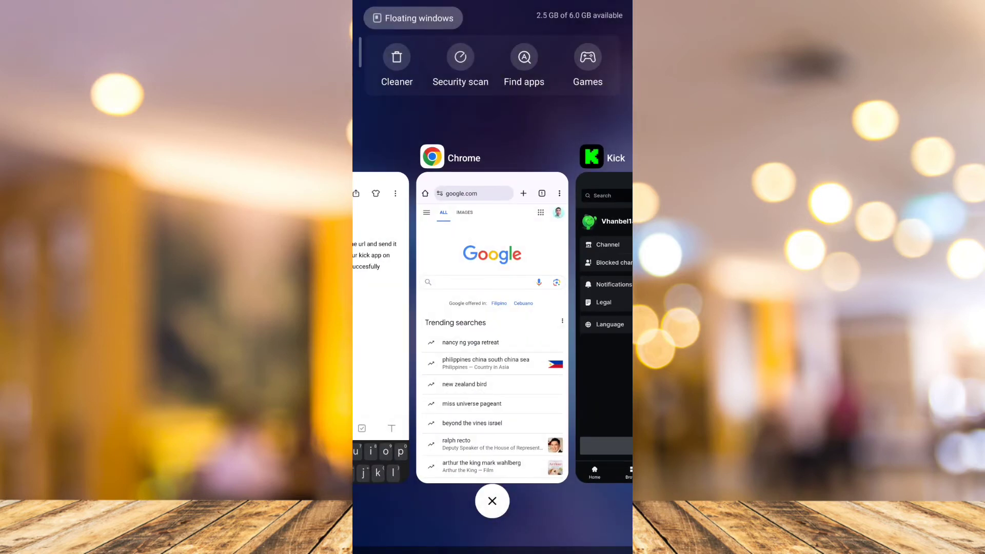
Return to Chrome and search Google for 'kick' to reach kick.com.
{"action": "left_click", "coordinate": [492, 328]}
{"action": "left_click", "coordinate": [481, 282]}
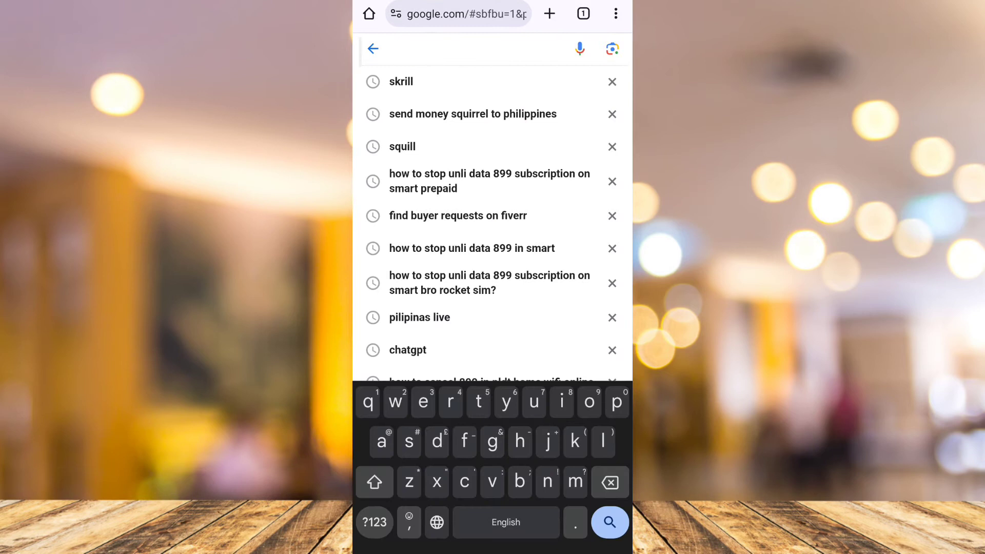
{"action": "type", "text": "kick"}
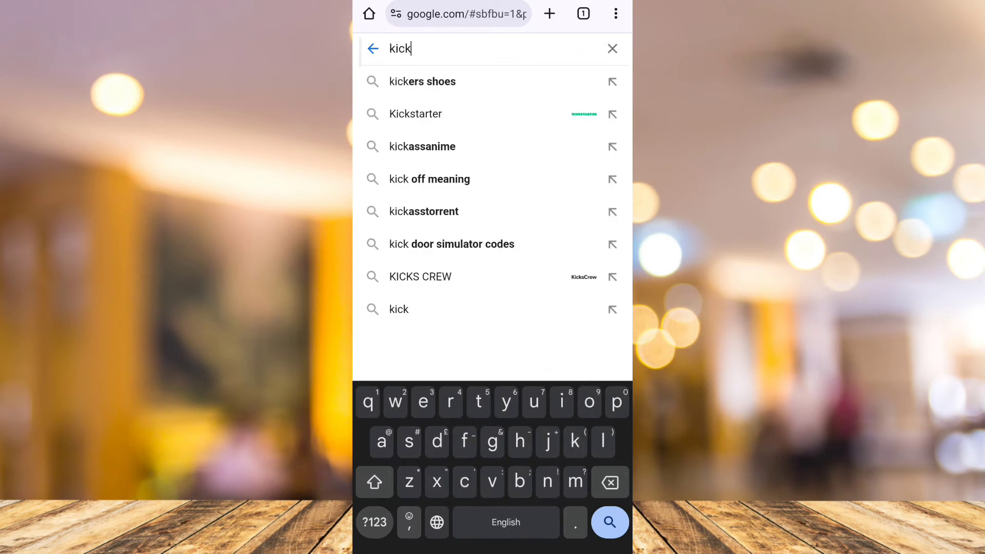
{"action": "left_click", "coordinate": [398, 309]}
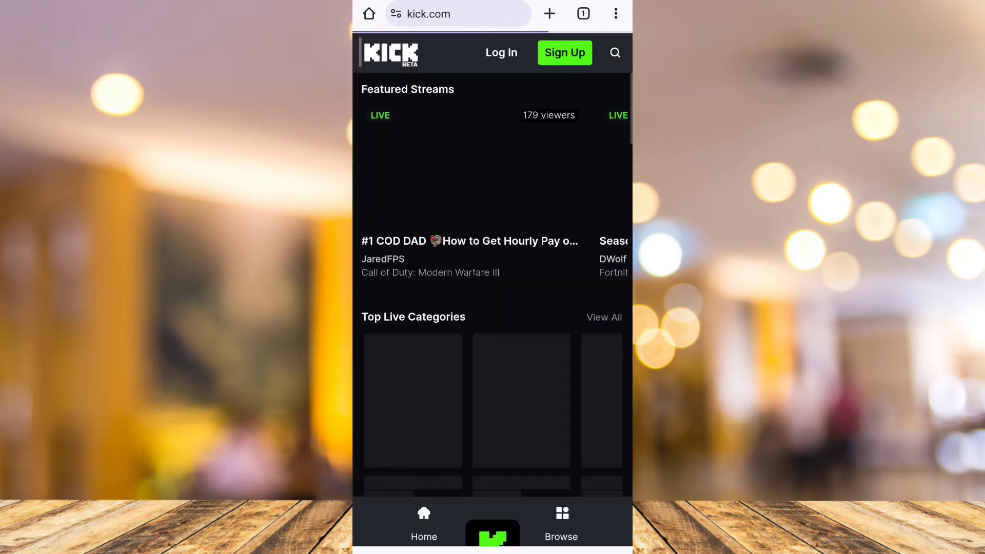
On kick.com, dismiss the app-download prompt and cookie banner, and use the Log In form.
{"action": "left_click", "coordinate": [493, 523]}
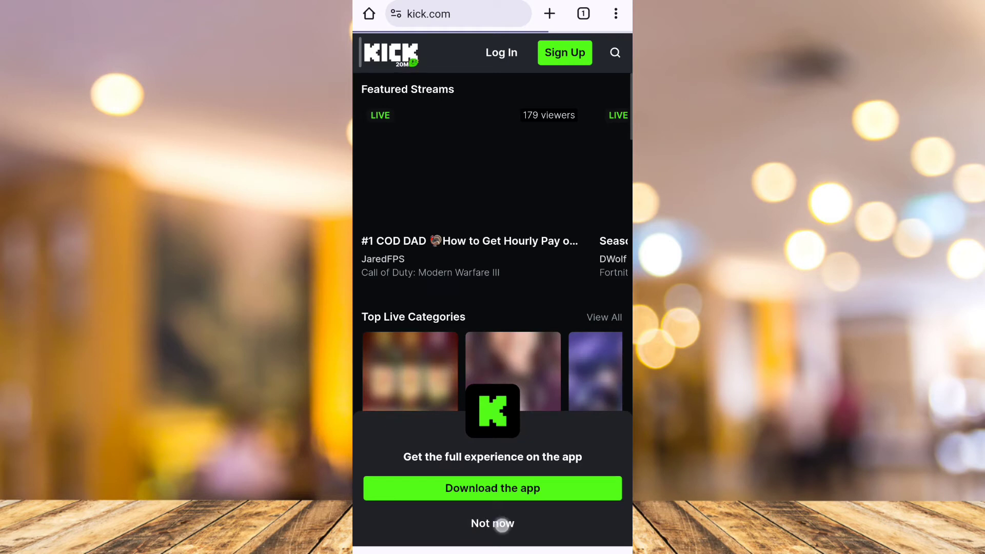
{"action": "left_click", "coordinate": [502, 53]}
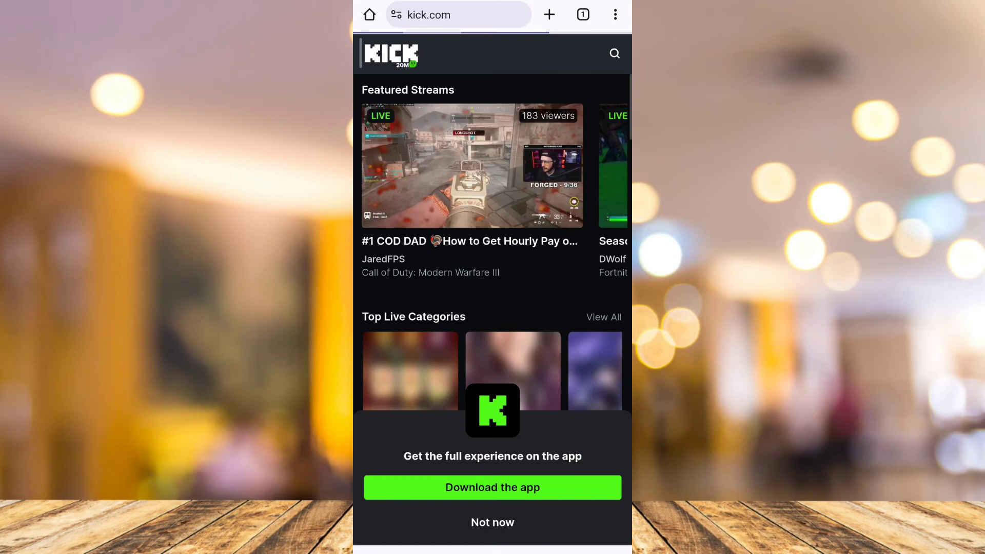
{"action": "scroll", "coordinate": [493, 308], "scroll_direction": "down", "scroll_amount": 5}
{"action": "scroll", "coordinate": [493, 308], "scroll_direction": "down", "scroll_amount": 3}
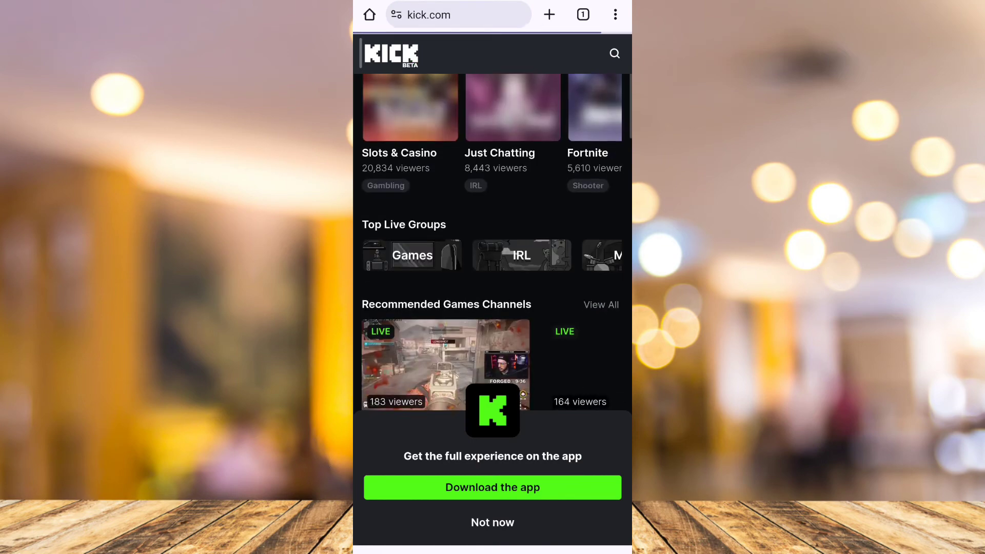
{"action": "left_click", "coordinate": [493, 522]}
{"action": "left_click", "coordinate": [461, 509]}
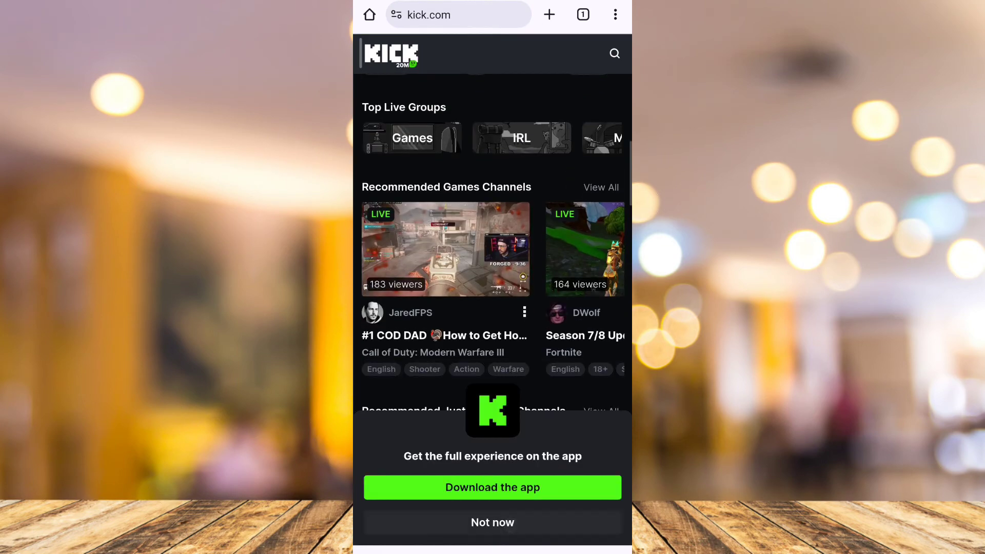
{"action": "left_click", "coordinate": [492, 522]}
{"action": "scroll", "coordinate": [492, 308], "scroll_direction": "down", "scroll_amount": 3}
{"action": "scroll", "coordinate": [493, 308], "scroll_direction": "up", "scroll_amount": 4}
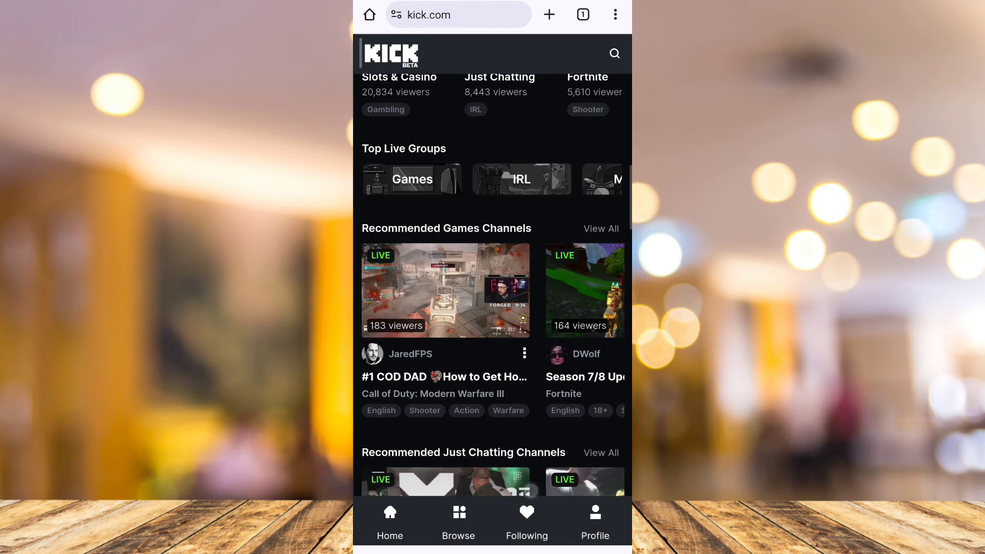
{"action": "scroll", "coordinate": [493, 308], "scroll_direction": "up", "scroll_amount": 5}
{"action": "scroll", "coordinate": [493, 307], "scroll_direction": "up", "scroll_amount": 2}
{"action": "scroll", "coordinate": [492, 307], "scroll_direction": "up", "scroll_amount": 2}
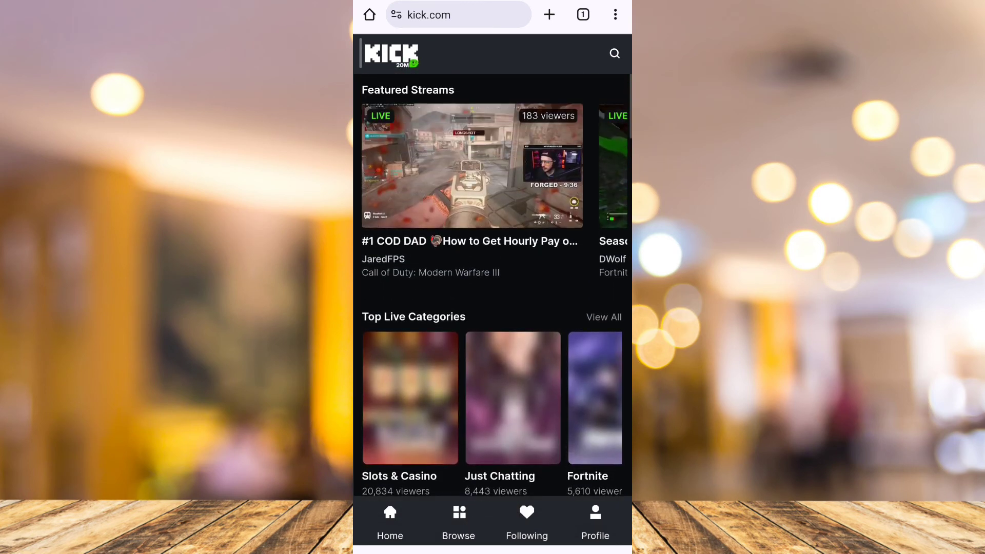
Open the account Settings page from the kick.com profile page.
{"action": "left_click", "coordinate": [594, 522]}
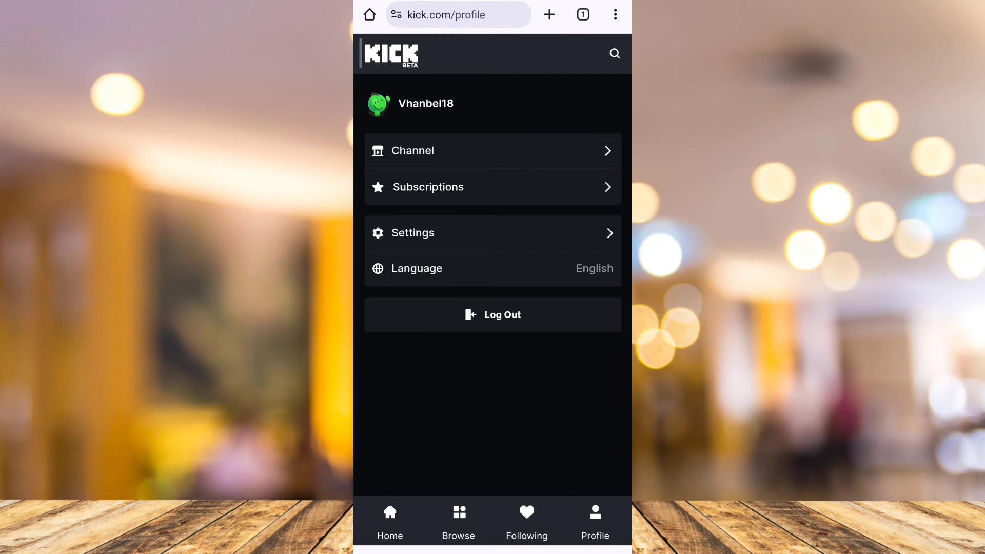
{"action": "left_click", "coordinate": [455, 235]}
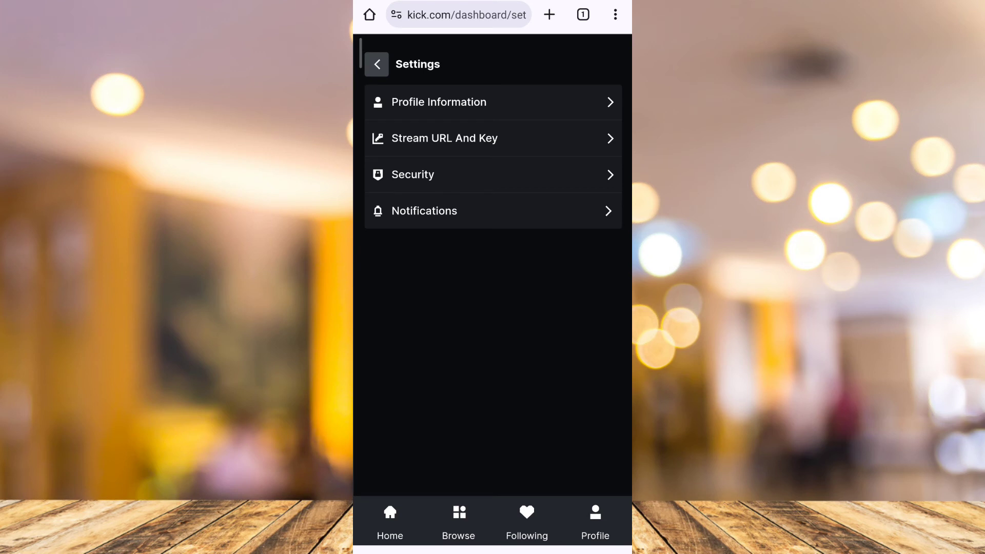
Open Stream URL And Key to show the RTMPS stream URL and hidden key.
{"action": "left_click", "coordinate": [544, 144]}
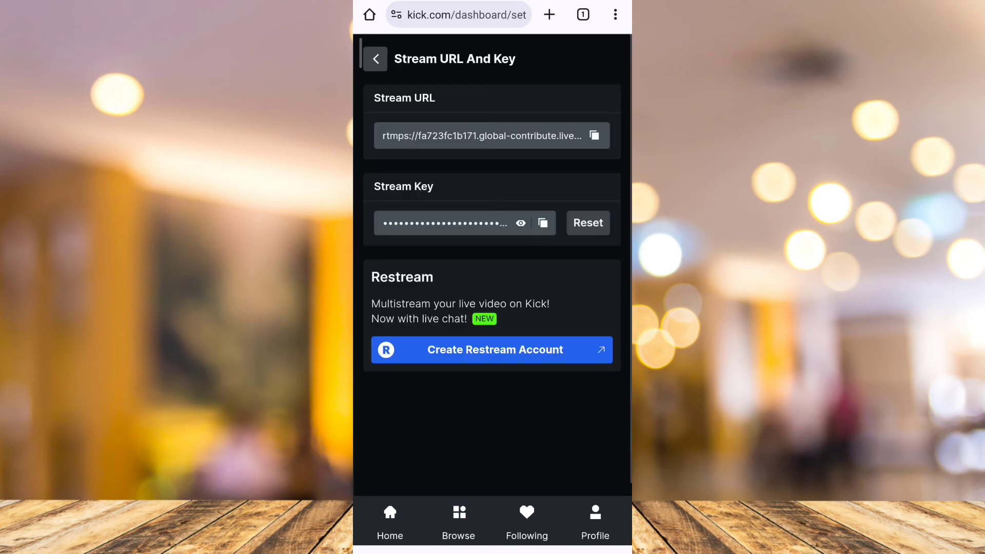